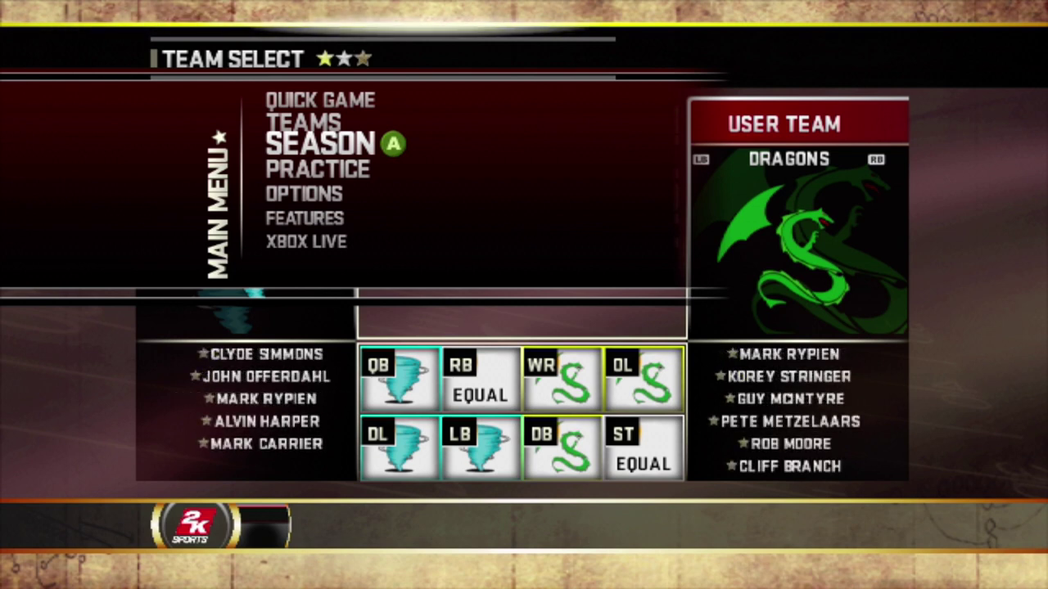
Examine the created teams available in the Manage Team list, from Dragons through Fury
key(Up)
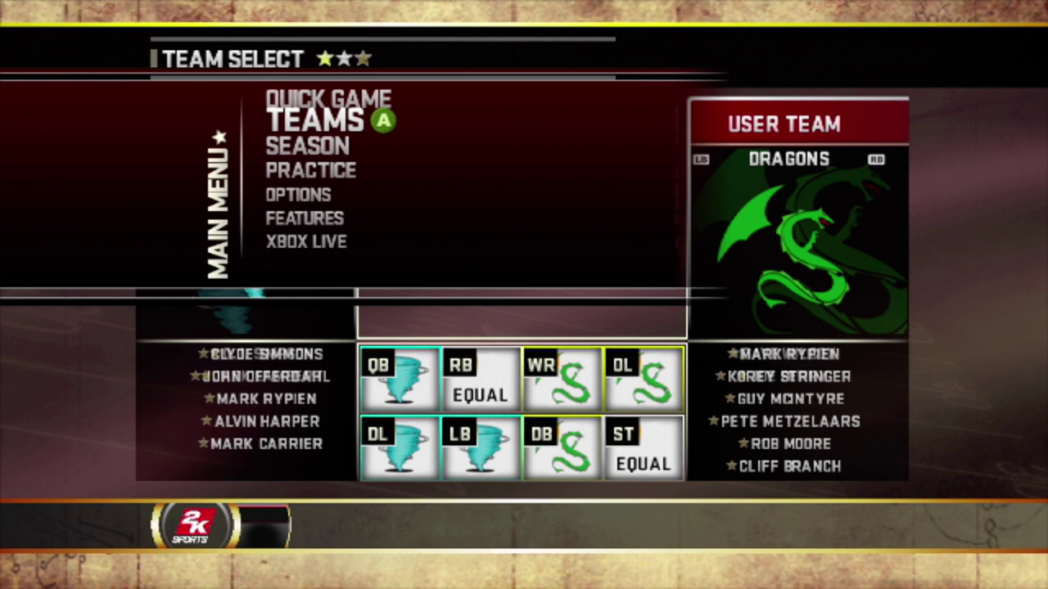
key(Return)
key(Return)
key(Down)
key(Down)
key(Down)
key(Down)
key(Down)
key(Down)
key(Down)
key(Down)
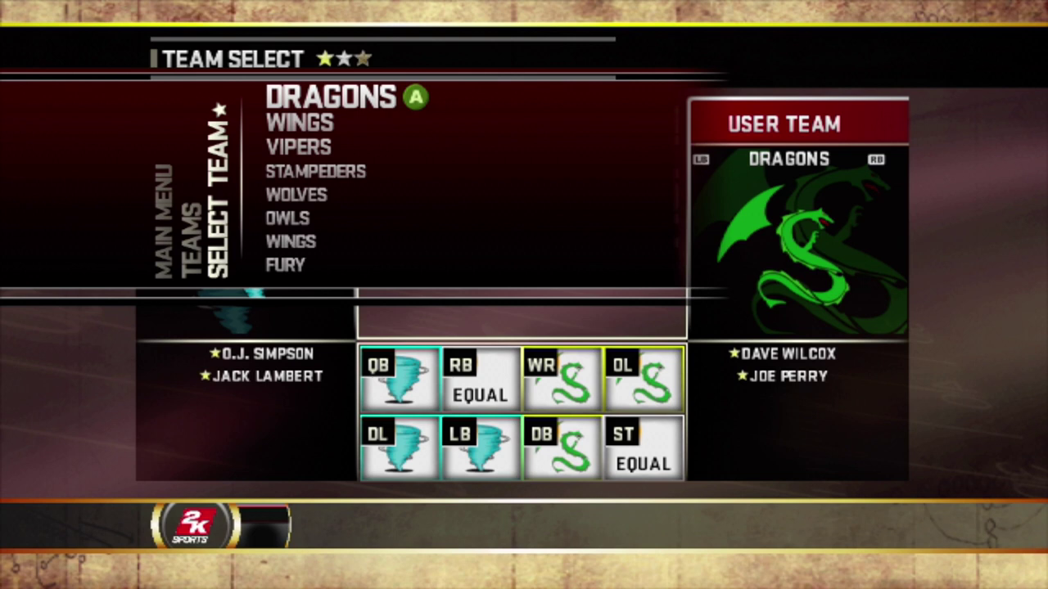
key(Down)
key(Down)
key(Down)
key(Down)
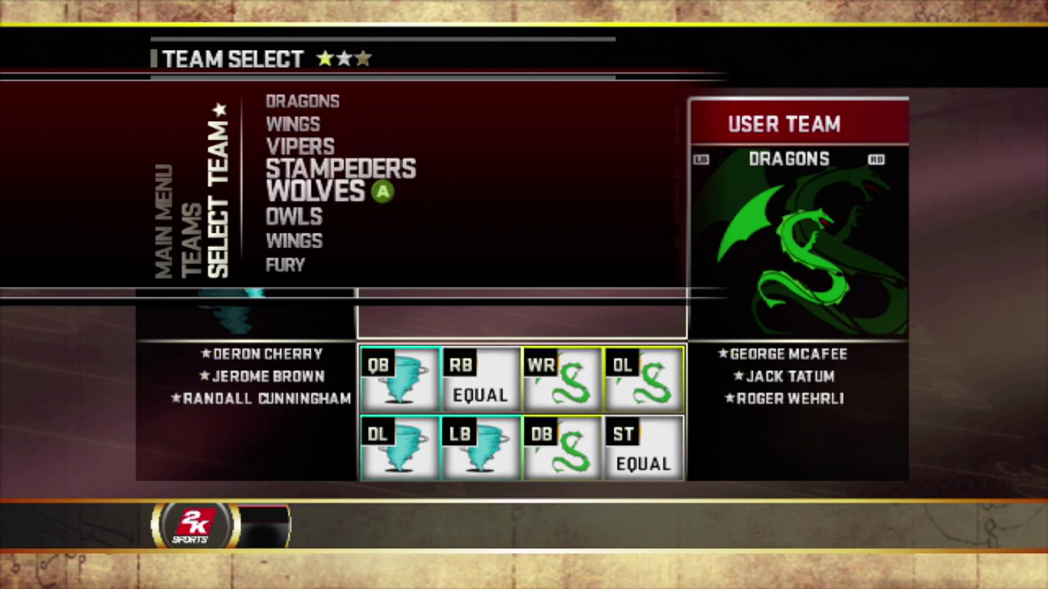
key(Down)
key(Down)
key(Down)
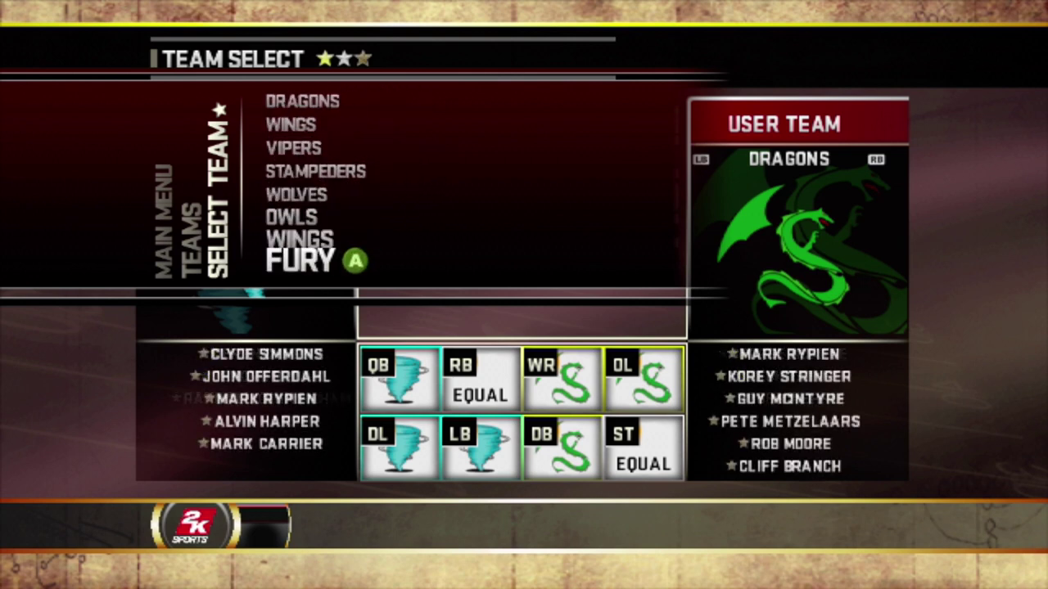
key(Up)
key(Up)
key(Up)
key(Up)
key(Up)
key(Up)
key(Up)
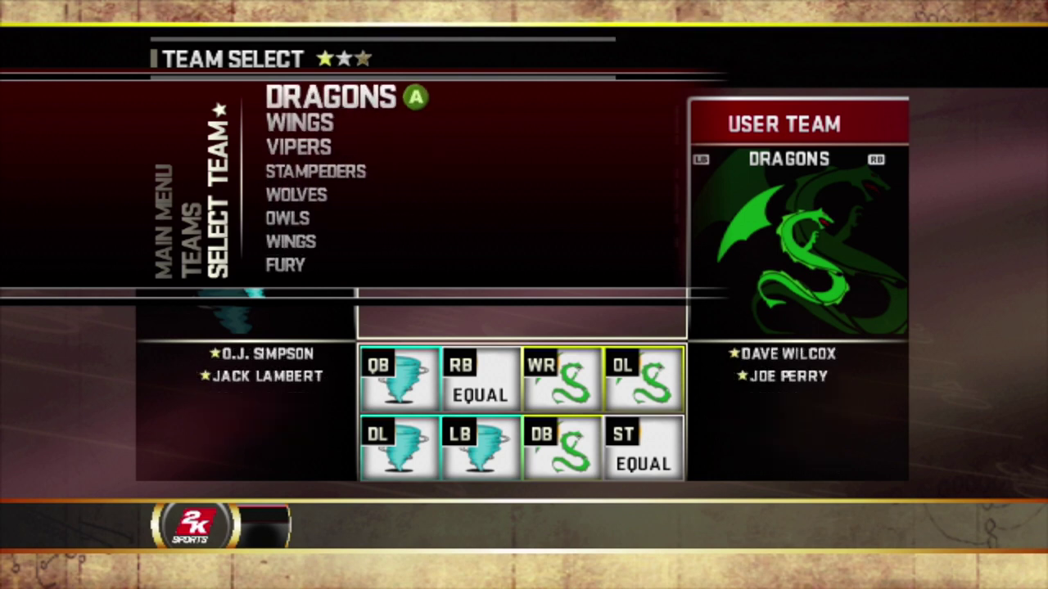
key(Down)
key(Down)
key(Down)
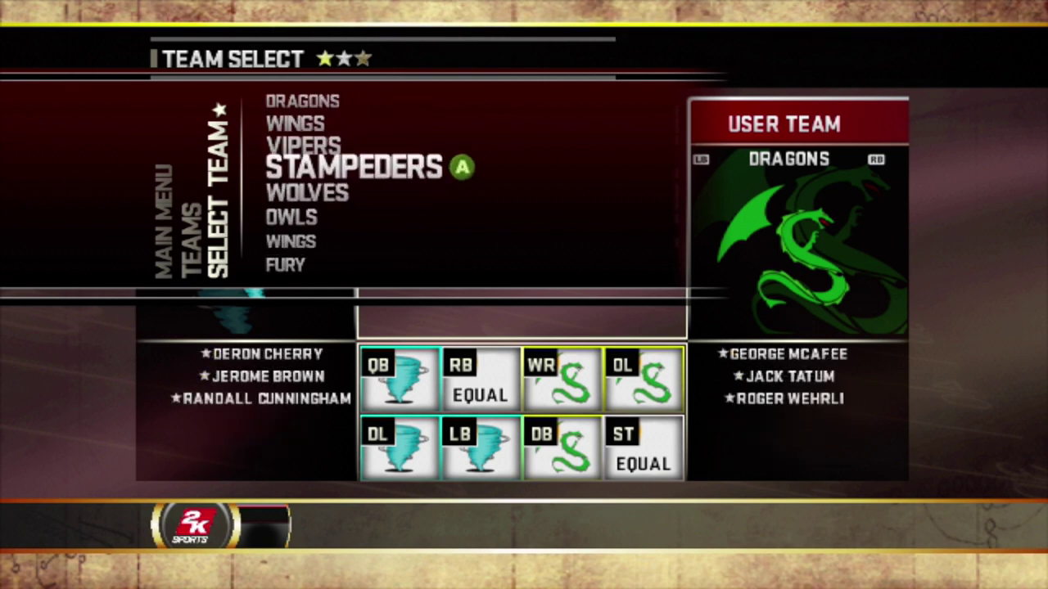
key(Down)
key(Down)
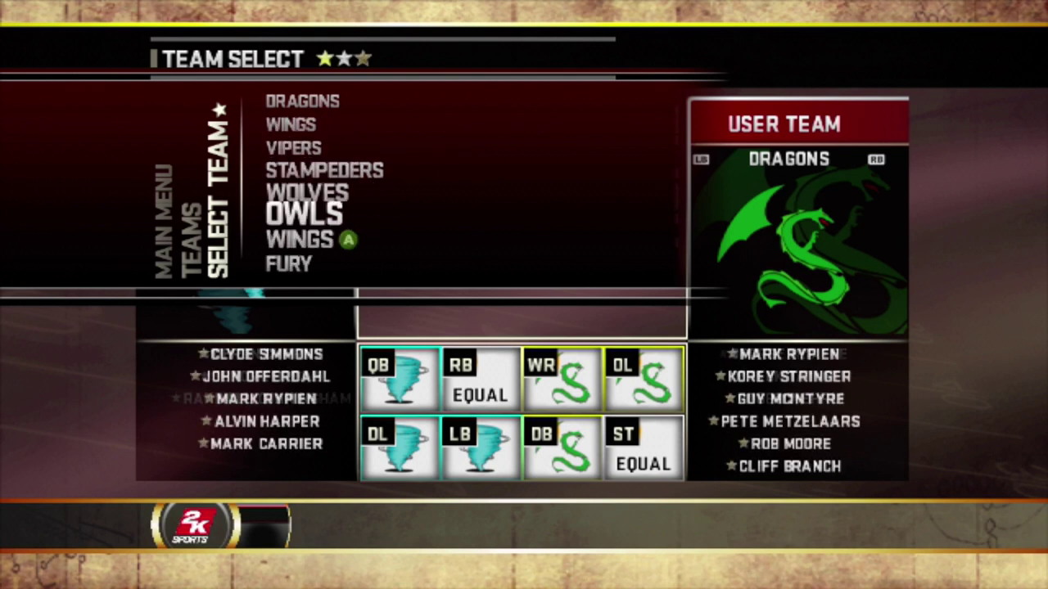
key(Escape)
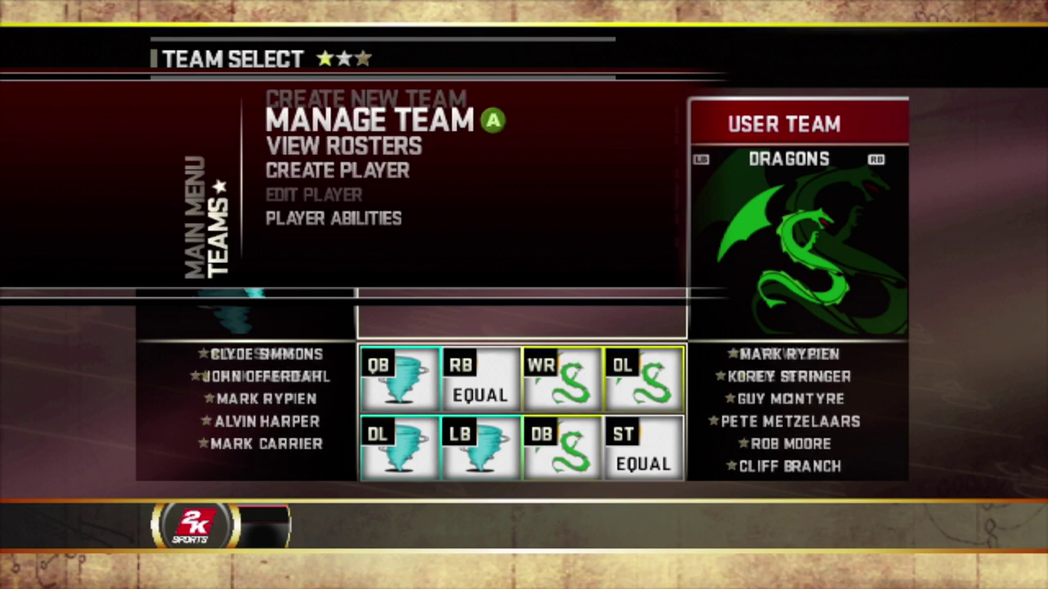
key(Escape)
Start a new season and choose the USB storage device as its save location
key(Down)
key(Return)
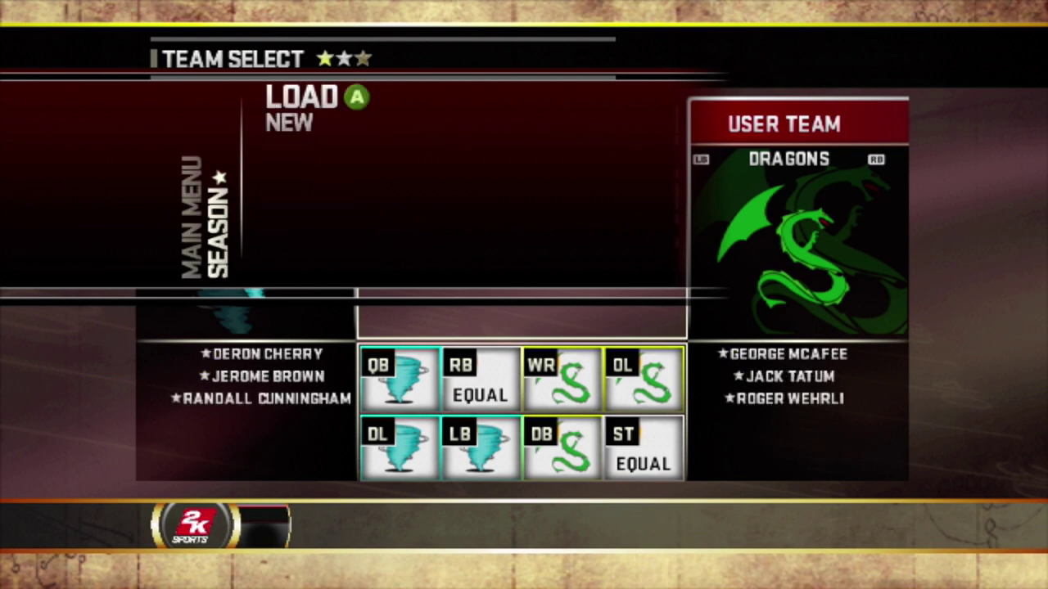
key(Down)
key(Return)
key(Down)
key(Down)
key(Down)
key(Down)
key(Down)
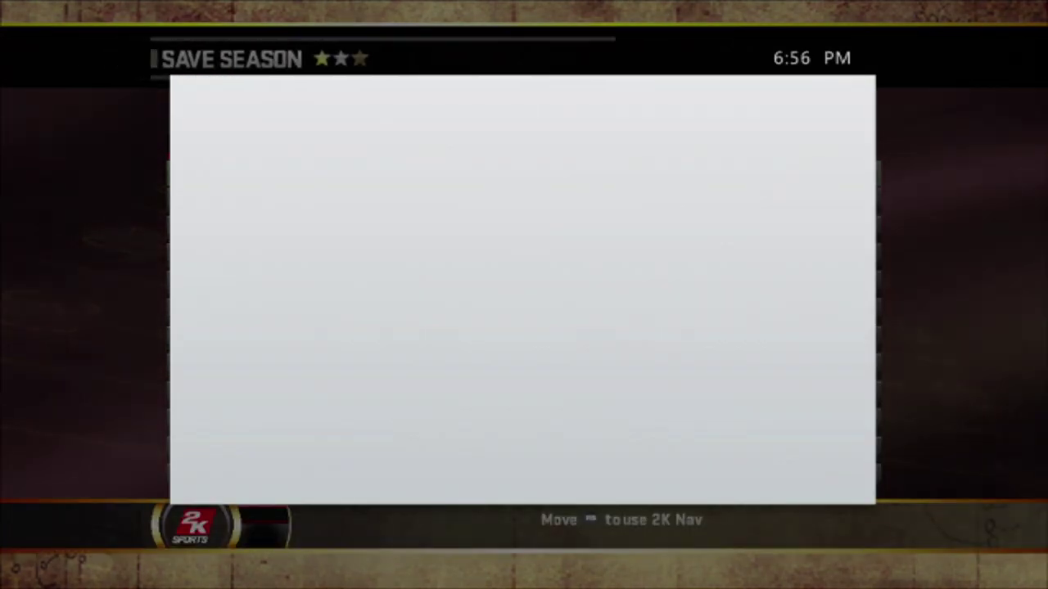
key(Down)
key(Return)
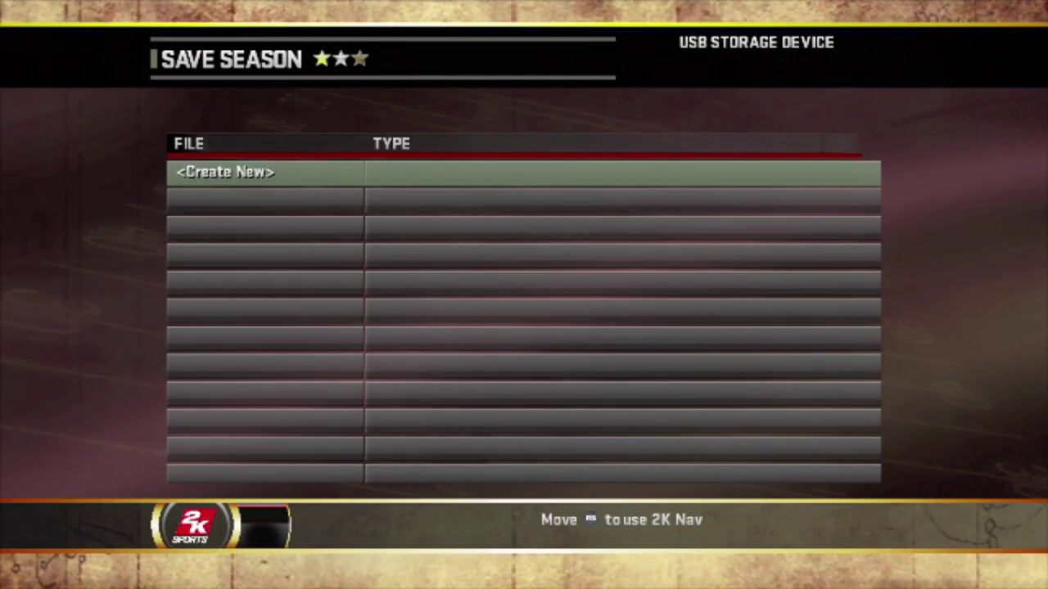
Create a new season save file and clear its default name
key(Return)
key(BackSpace)
key(BackSpace)
key(BackSpace)
key(BackSpace)
key(BackSpace)
key(BackSpace)
key(BackSpace)
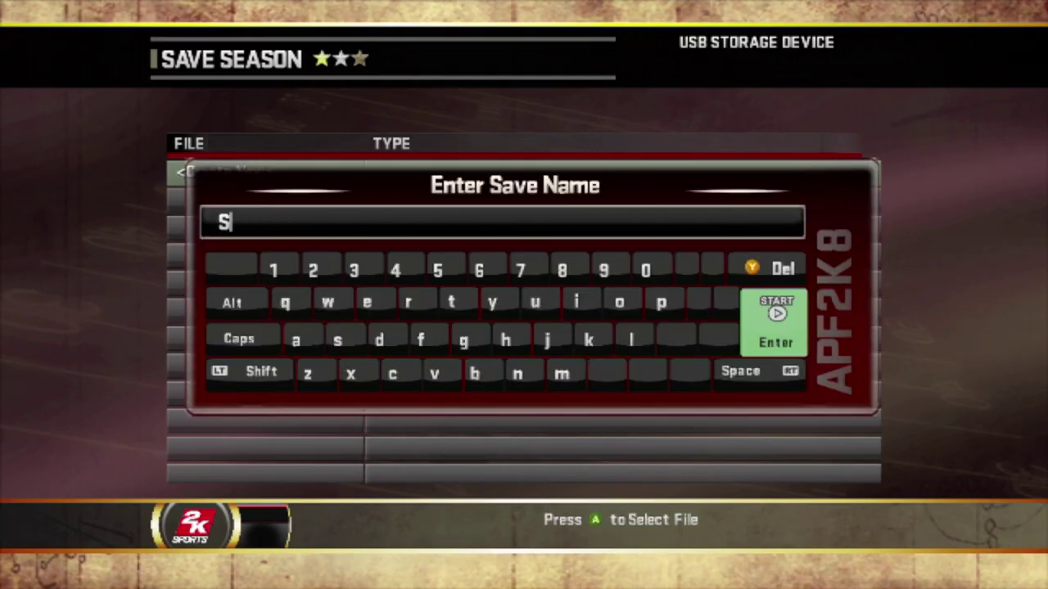
Enter owls as the season's save name and save the file
key(Left)
key(Left)
key(Left)
key(Left)
key(Right)
text(o)
key(Down)
key(Left)
key(Left)
key(Left)
key(Left)
key(Left)
key(Left)
key(Left)
key(Up)
text(w)
key(Down)
key(Right)
key(Right)
key(Right)
key(Right)
key(Right)
key(Right)
key(Right)
text(l)
key(Left)
key(Left)
key(Left)
key(Left)
key(Left)
key(Left)
key(Left)
key(Left)
key(Right)
text(s)
key(Return)
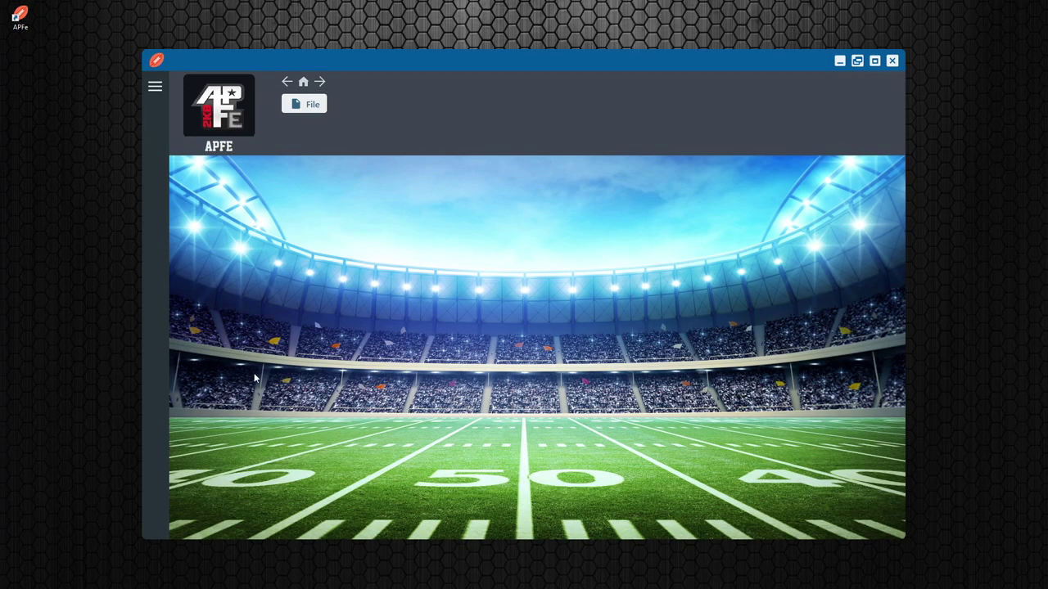
Switch to the APFe editor and try to open the season file 1tm.FXG
click(305, 104)
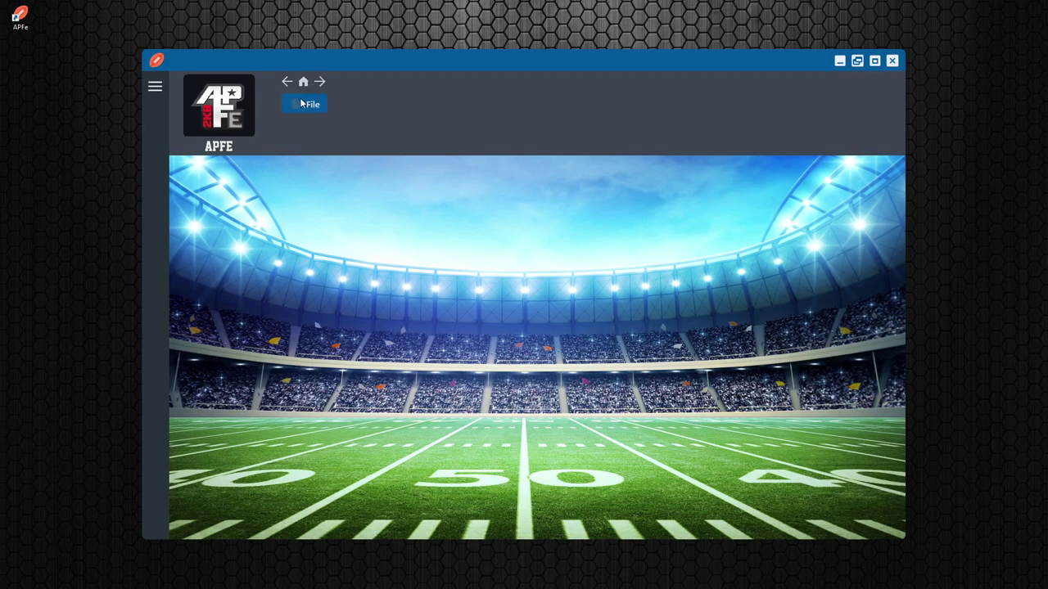
click(319, 130)
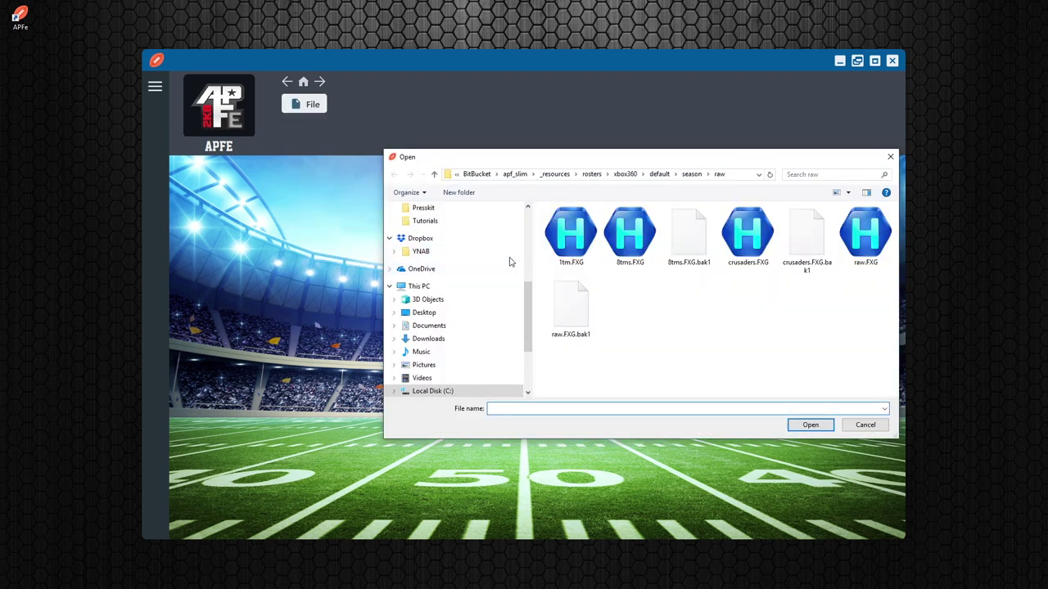
double_click(574, 236)
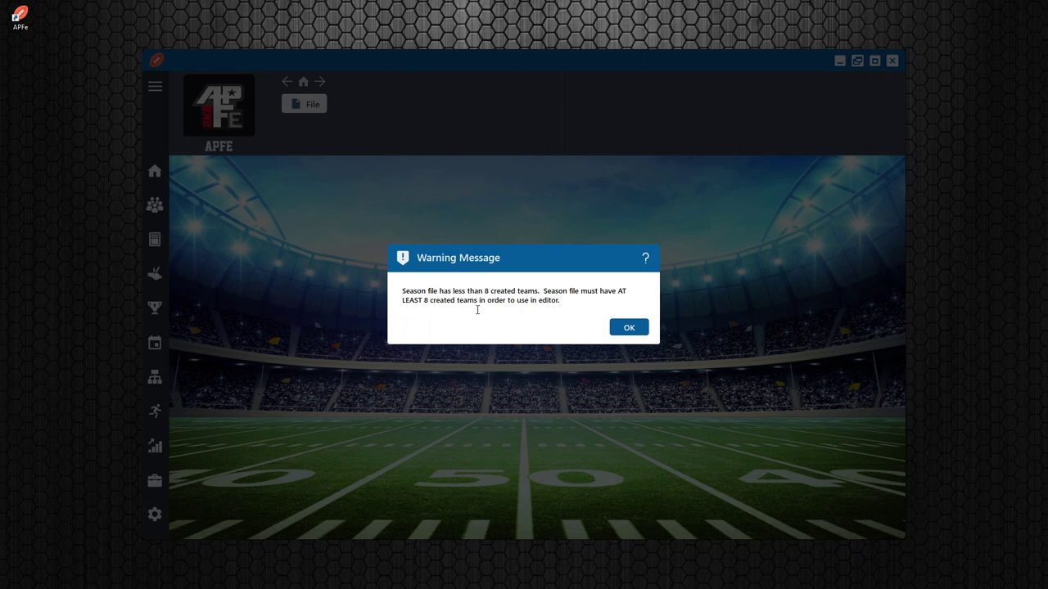
click(622, 333)
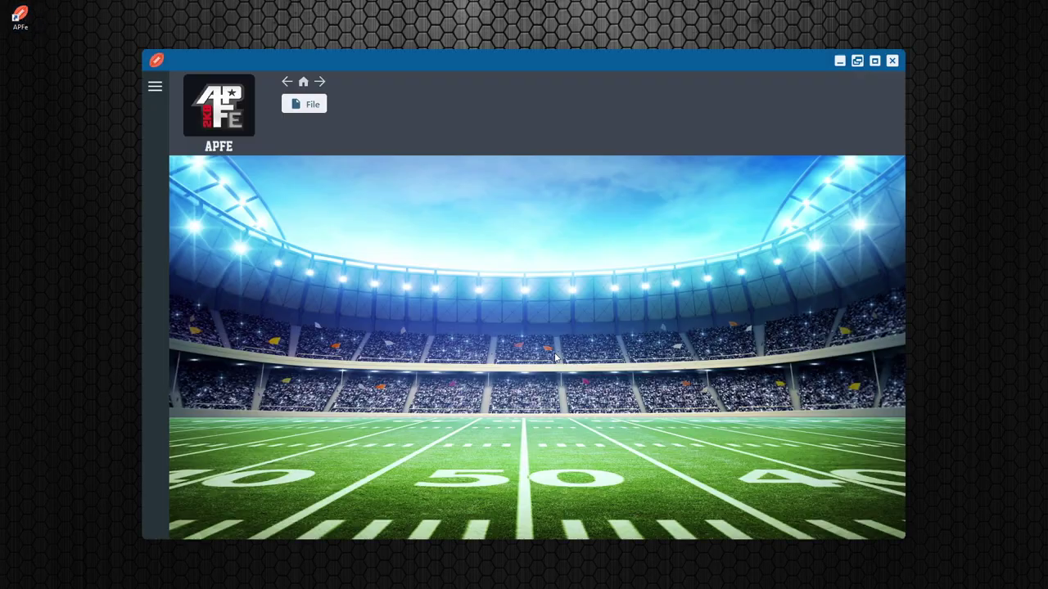
Browse for the season file on USB Drive (E:) and locate the profile folder inside Content
click(309, 106)
click(314, 125)
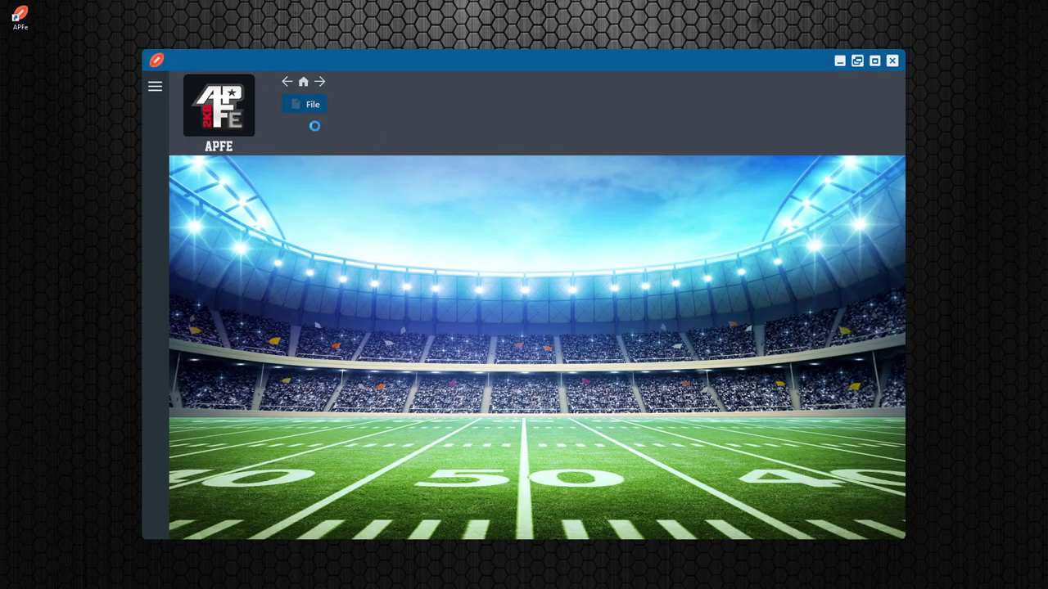
drag(604, 156, 437, 122)
click(275, 328)
drag(455, 124, 497, 145)
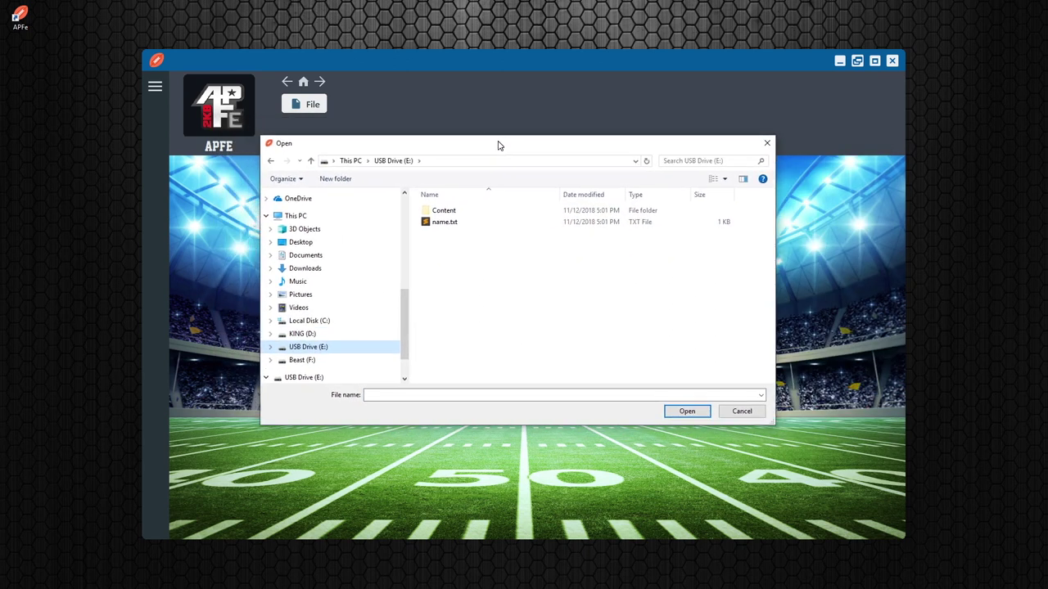
double_click(444, 211)
double_click(444, 211)
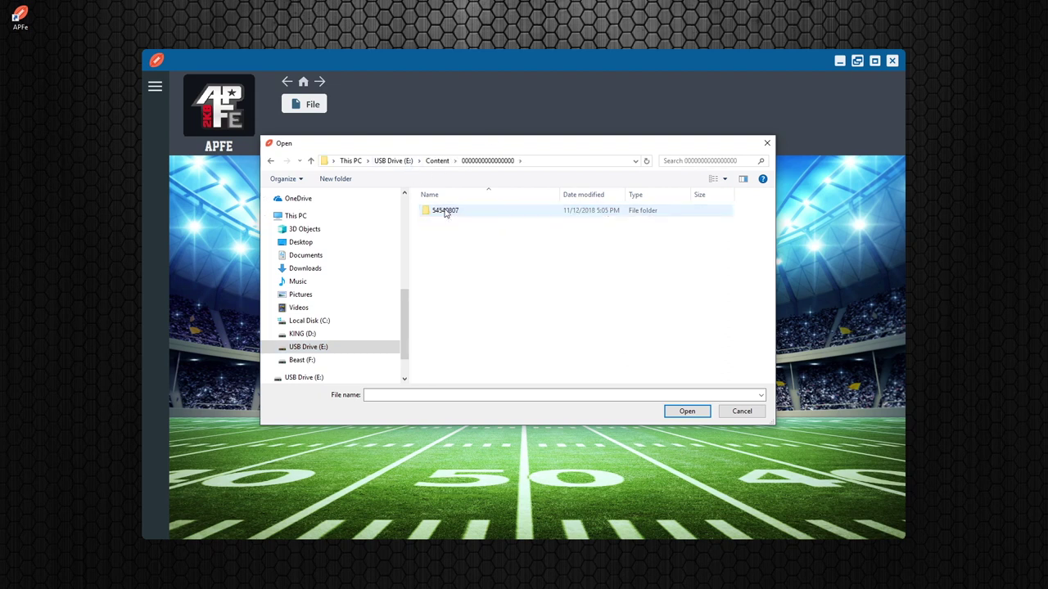
click(270, 162)
click(461, 225)
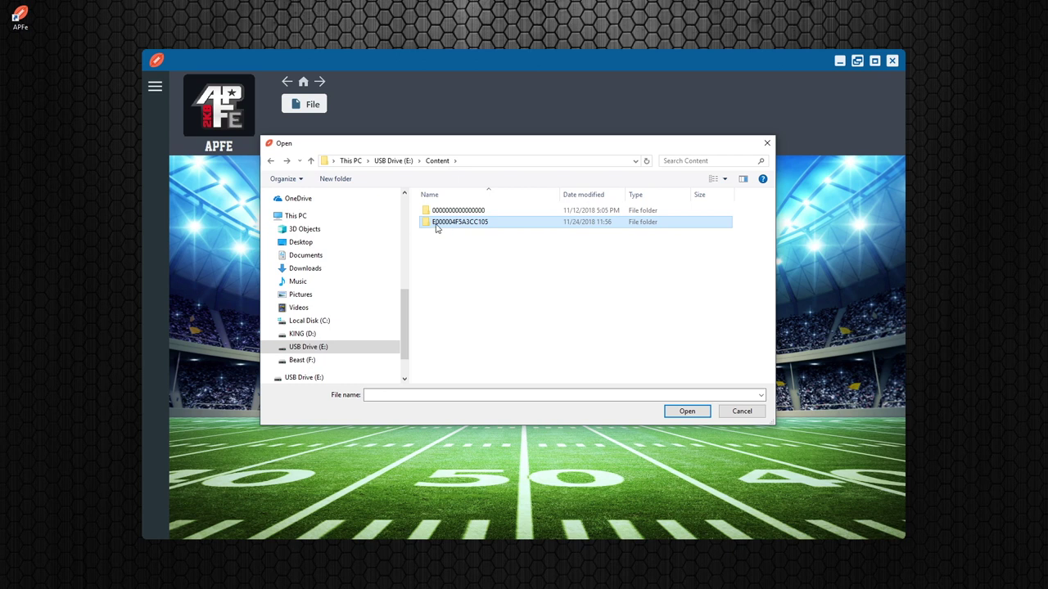
Open owls.FXG from the profile folder's 54540807\00000001 subfolder
double_click(476, 227)
double_click(456, 215)
double_click(456, 213)
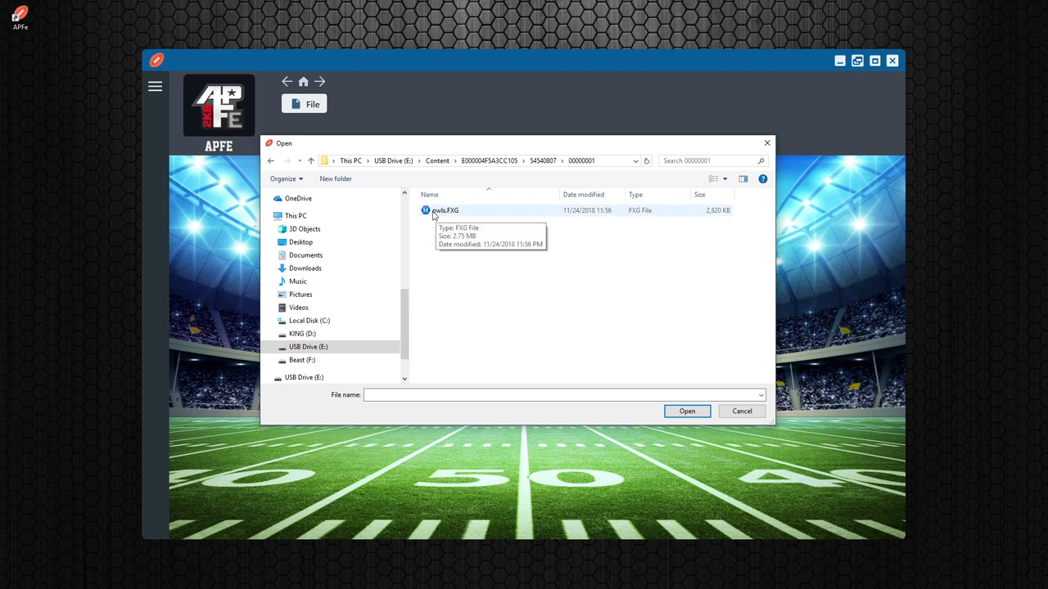
click(446, 212)
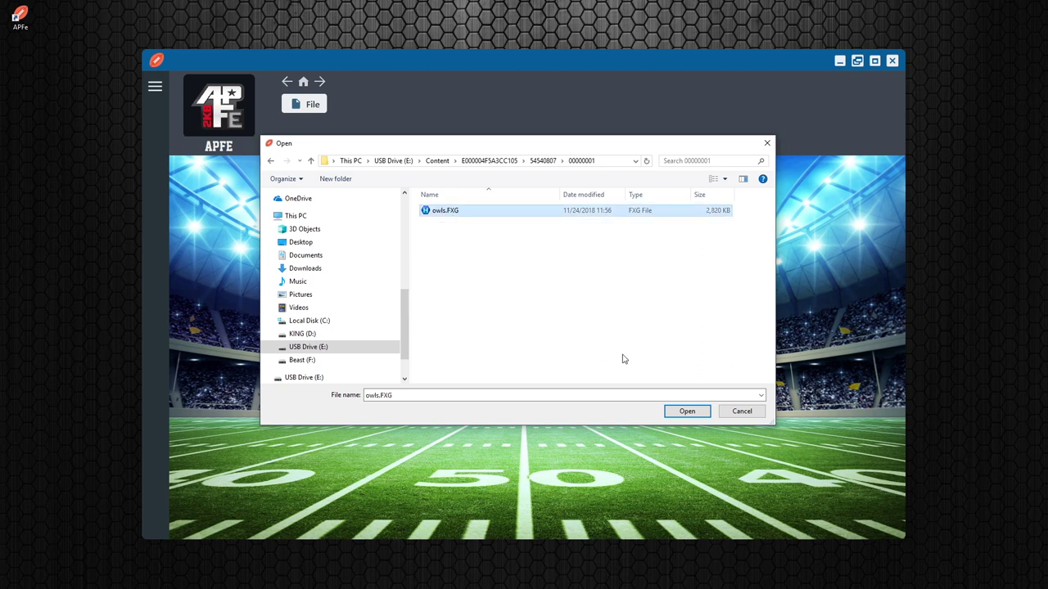
click(682, 411)
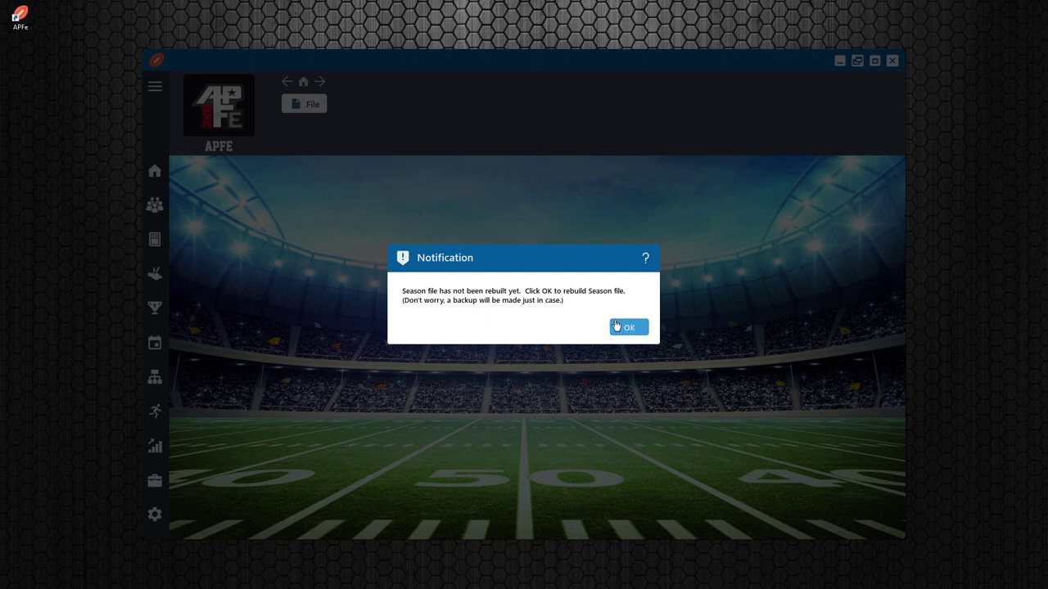
Rebuild the opened season file with a backup and acknowledge the notifications
click(627, 328)
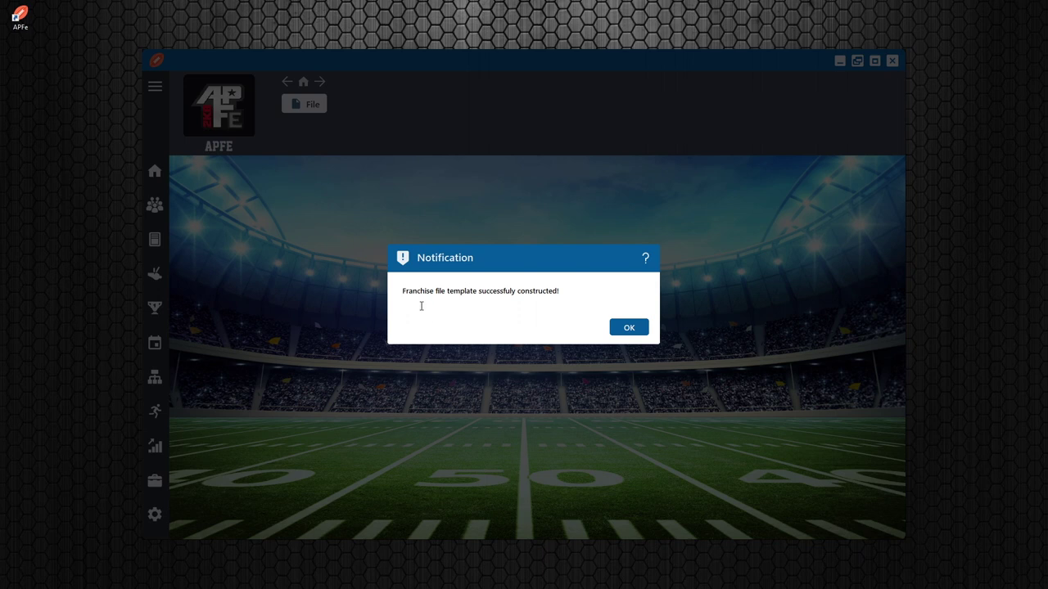
click(629, 334)
click(628, 327)
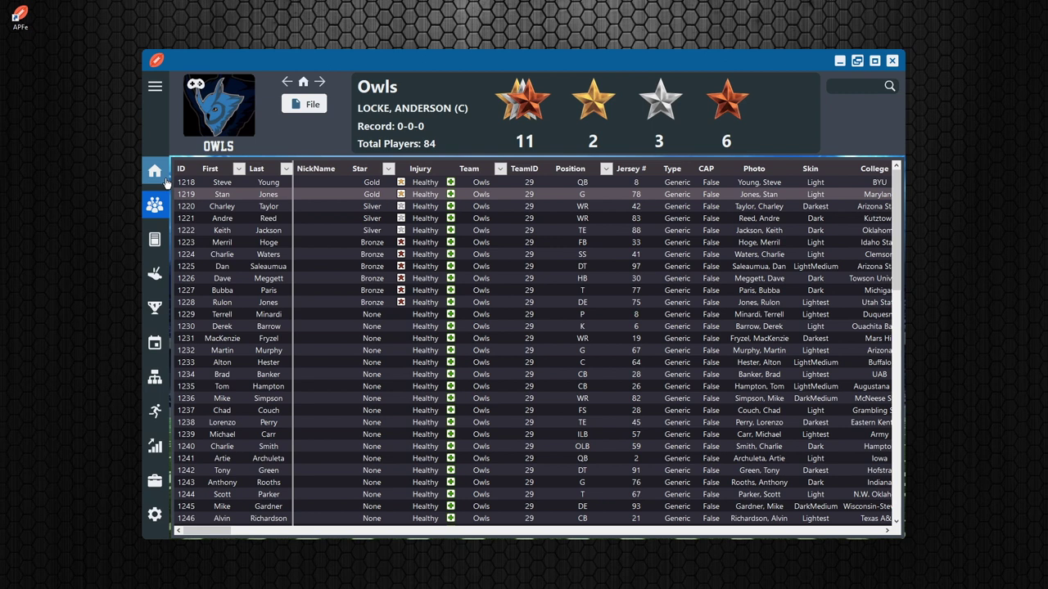
Look through the Owls' player roster from beginning to end
click(154, 278)
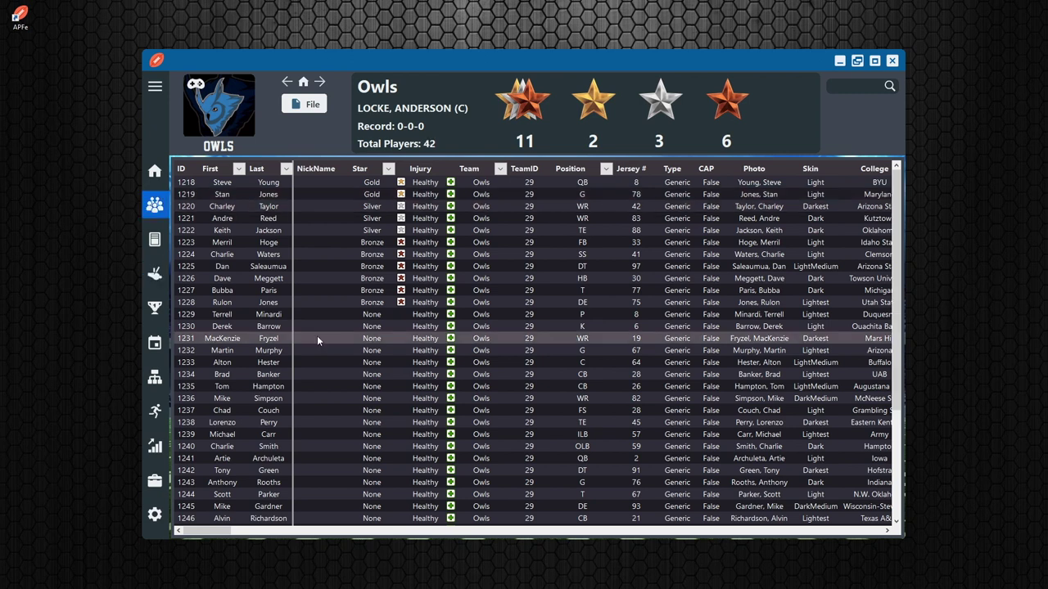
scroll(245, 245, down, 5)
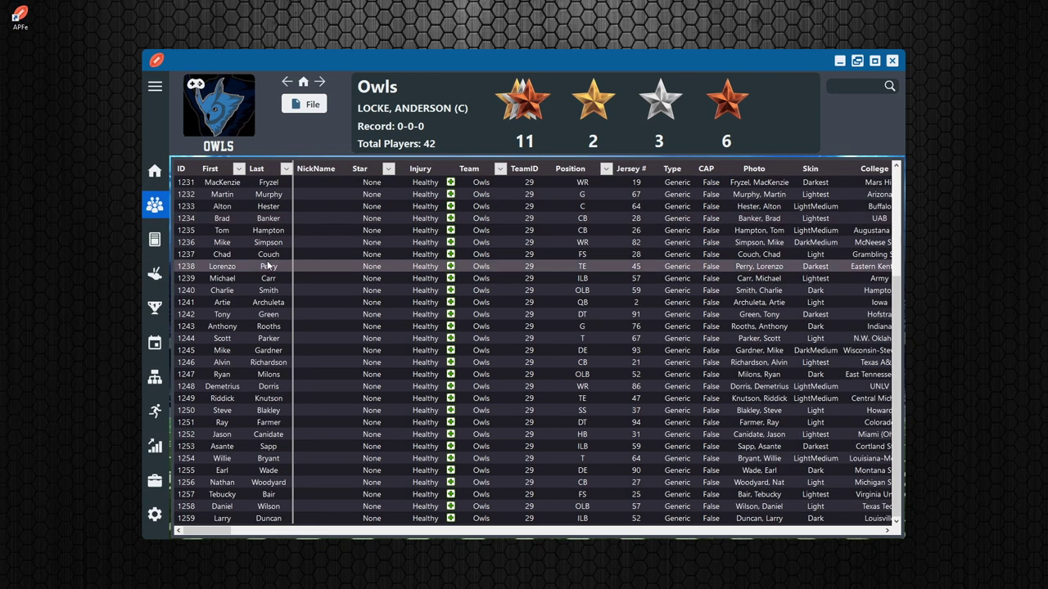
scroll(410, 266, up, 5)
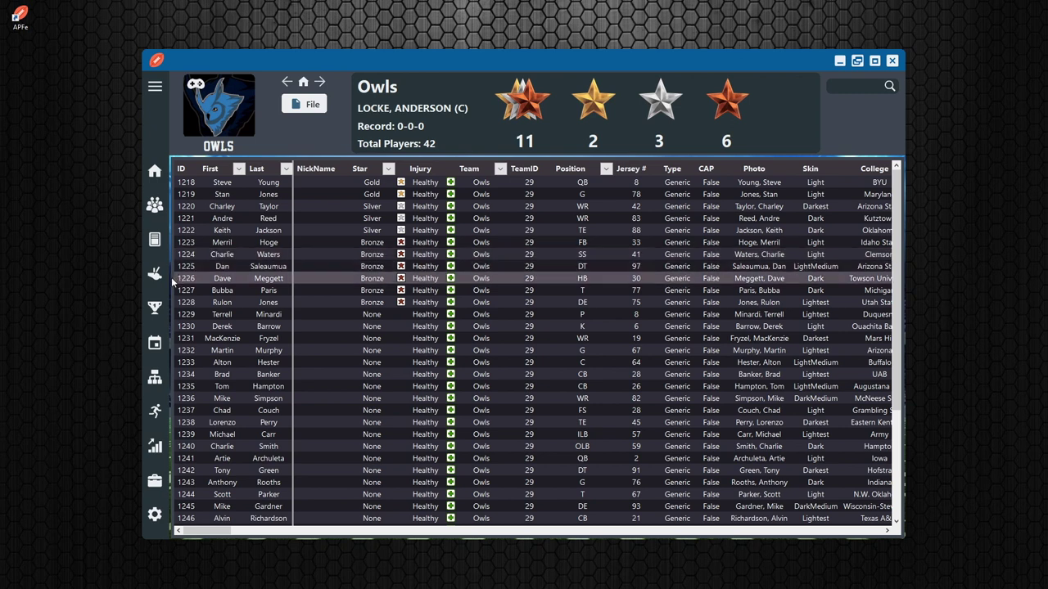
View the Owls' championship and playoff elimination texts on the season page, and open the divisions
click(155, 320)
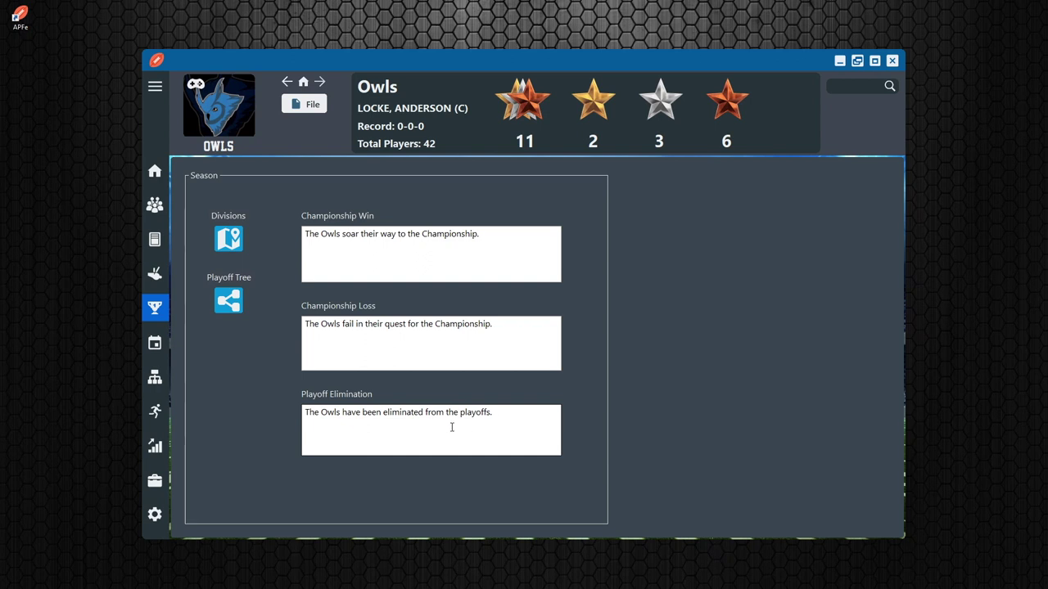
drag(509, 413, 272, 412)
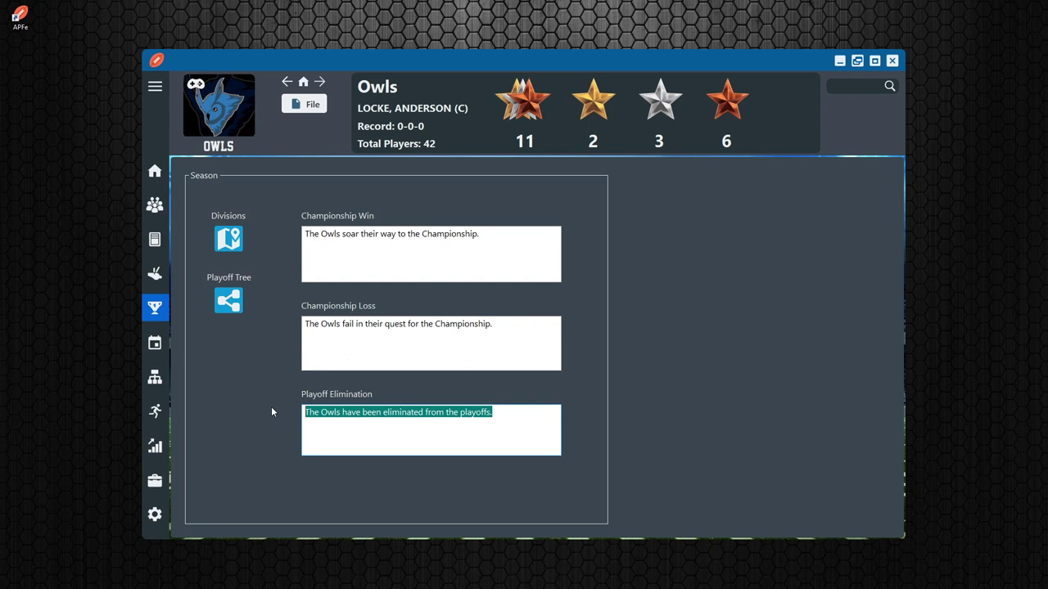
click(228, 239)
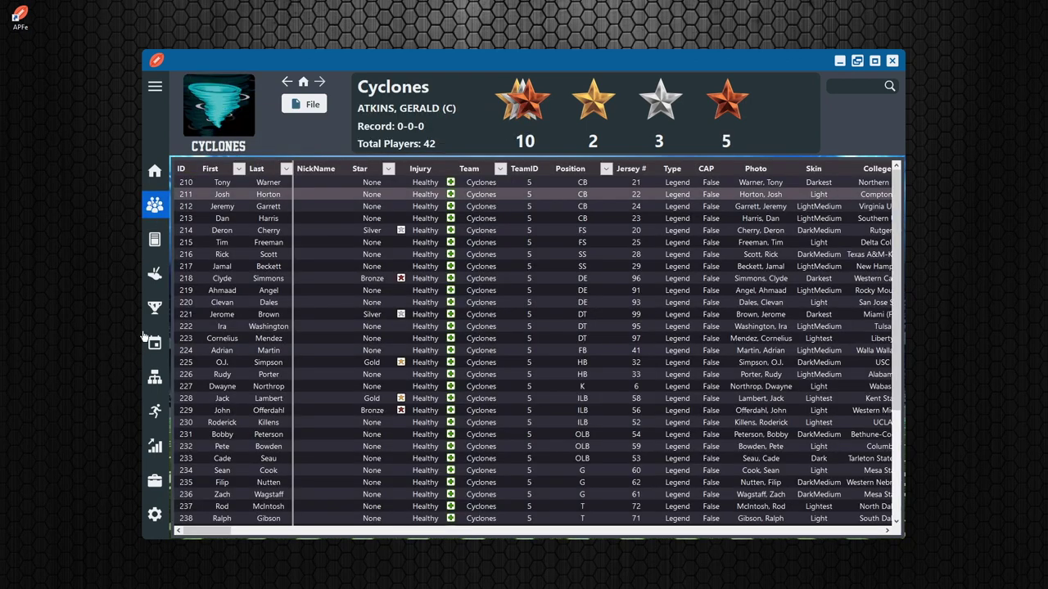
View the season's playoff tree and return to the Cyclones' season page
click(166, 304)
click(229, 299)
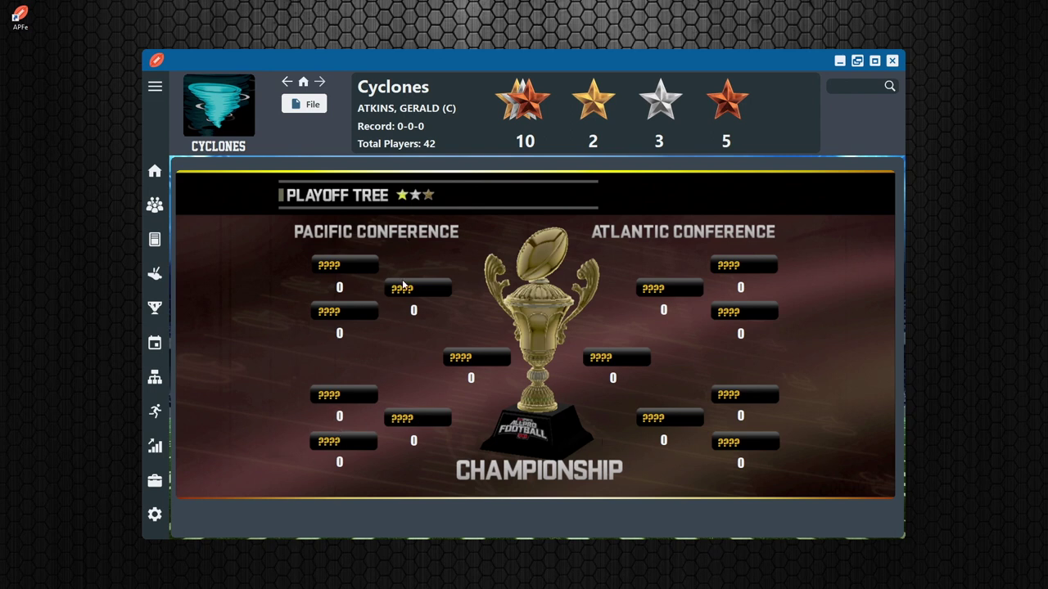
click(154, 308)
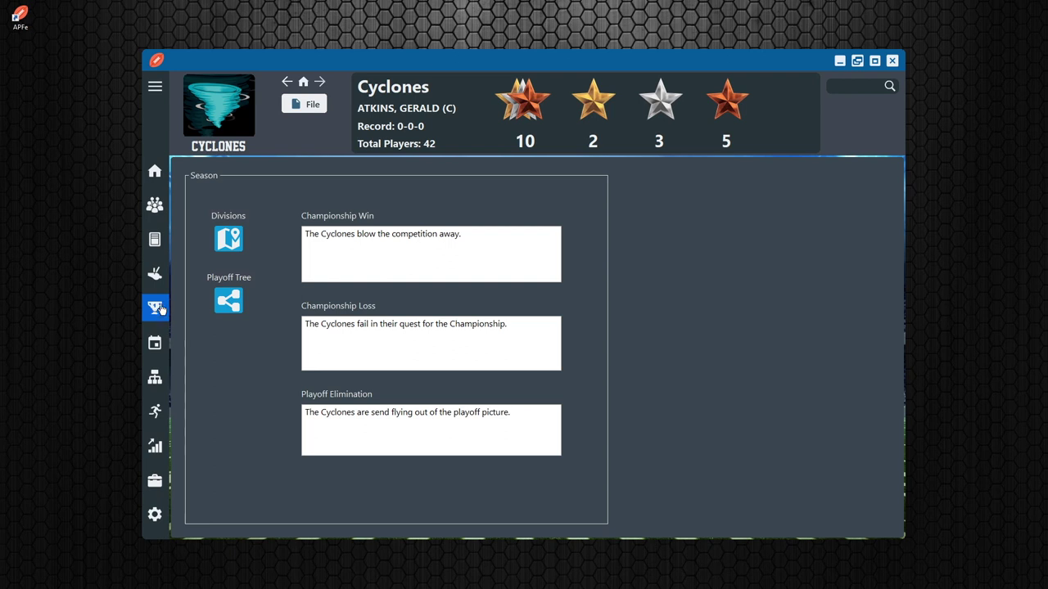
Look through the season's schedule, standings, and player and team statistics
click(154, 343)
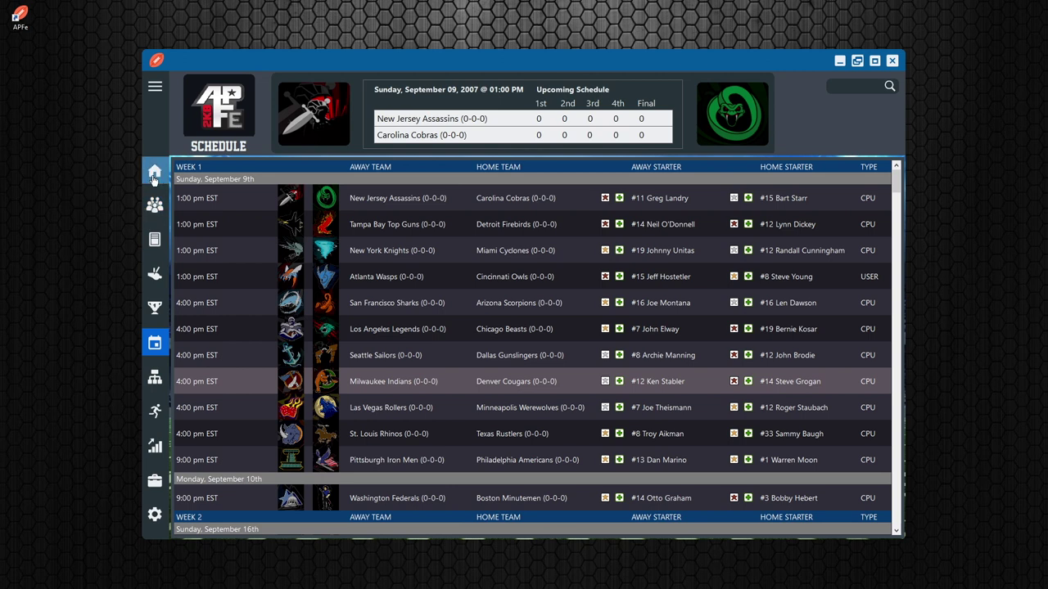
click(162, 385)
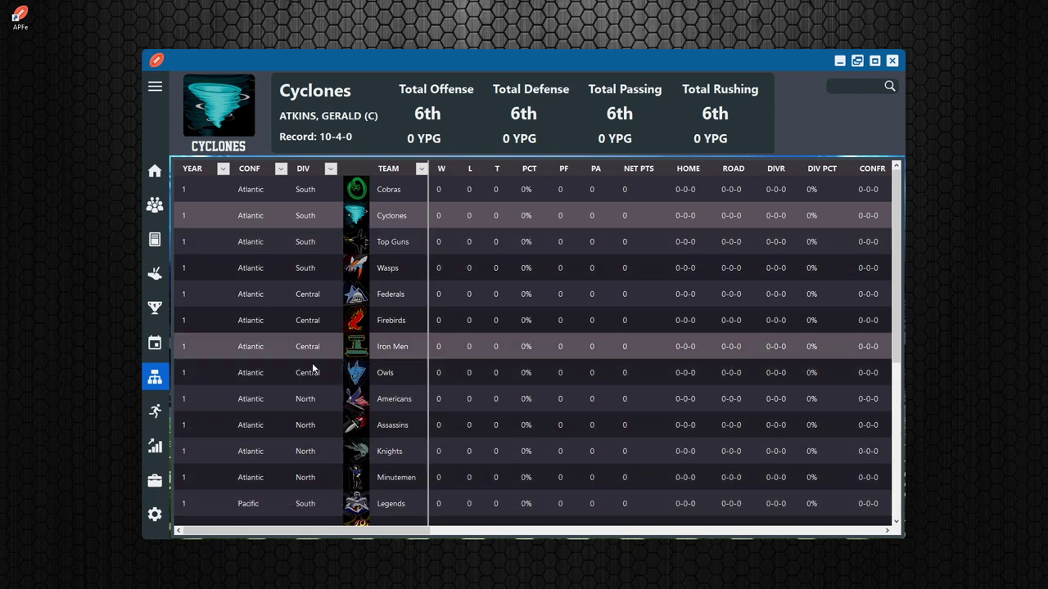
click(154, 420)
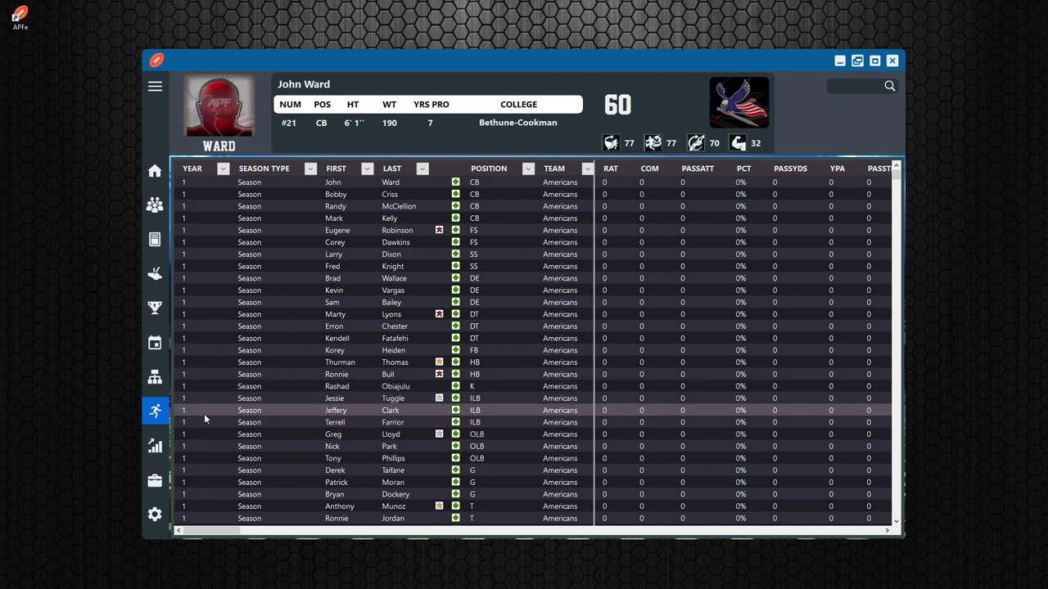
click(156, 448)
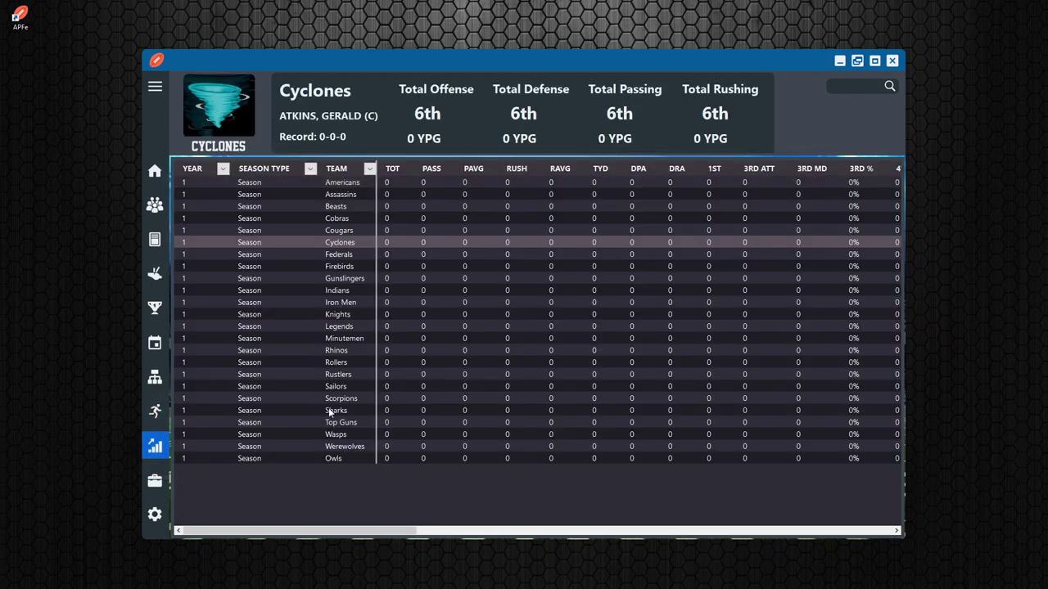